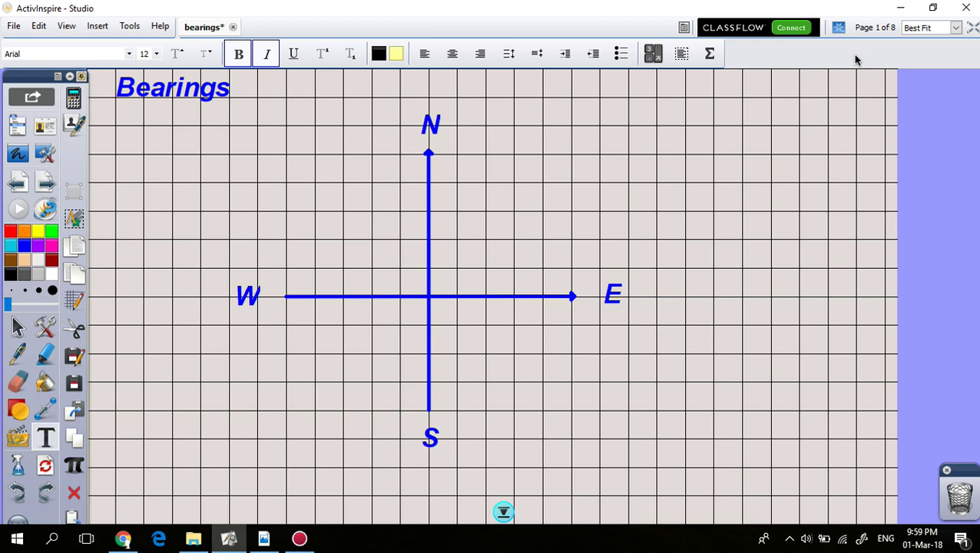
# - Pick red as the ink colour and clear away the stray empty text box
pyautogui.click(11, 231)
pyautogui.click(467, 295)
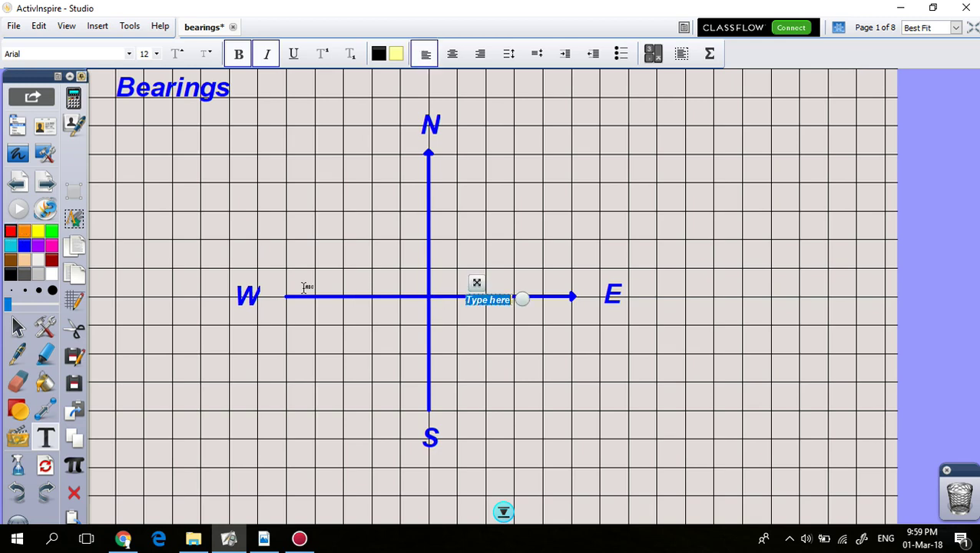
pyautogui.click(19, 326)
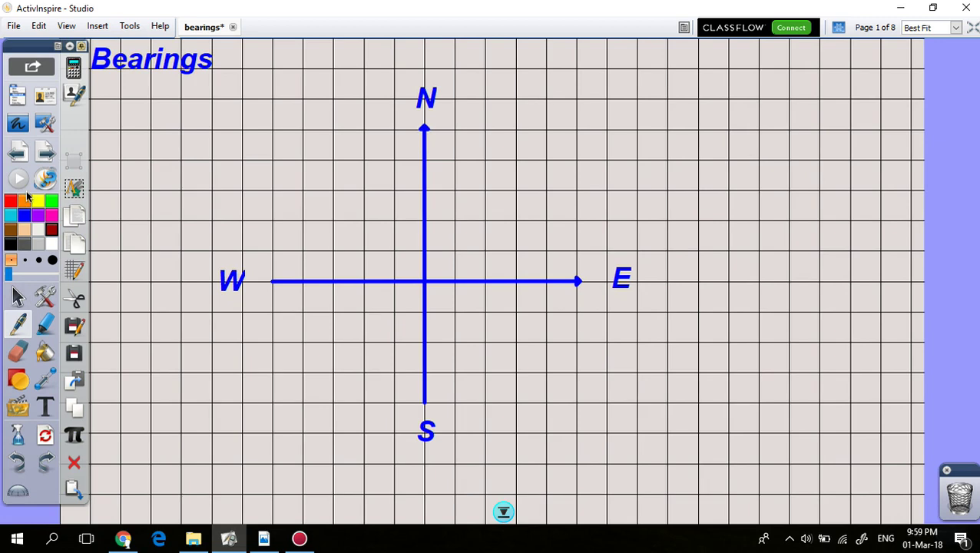
pyautogui.moveTo(425, 283)
pyautogui.mouseDown()
pyautogui.moveTo(505, 280)
pyautogui.moveTo(501, 267)
pyautogui.moveTo(516, 275)
pyautogui.moveTo(500, 296)
pyautogui.mouseUp()
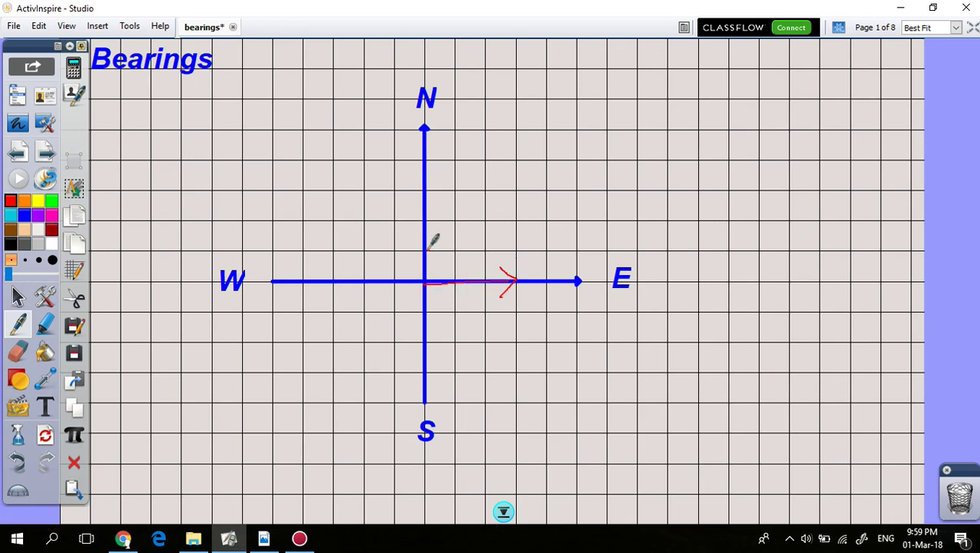
pyautogui.moveTo(425, 248)
pyautogui.mouseDown()
pyautogui.moveTo(452, 253)
pyautogui.moveTo(453, 275)
pyautogui.mouseUp()
pyautogui.moveTo(432, 245)
pyautogui.mouseDown()
pyautogui.moveTo(462, 263)
pyautogui.moveTo(455, 273)
pyautogui.mouseUp()
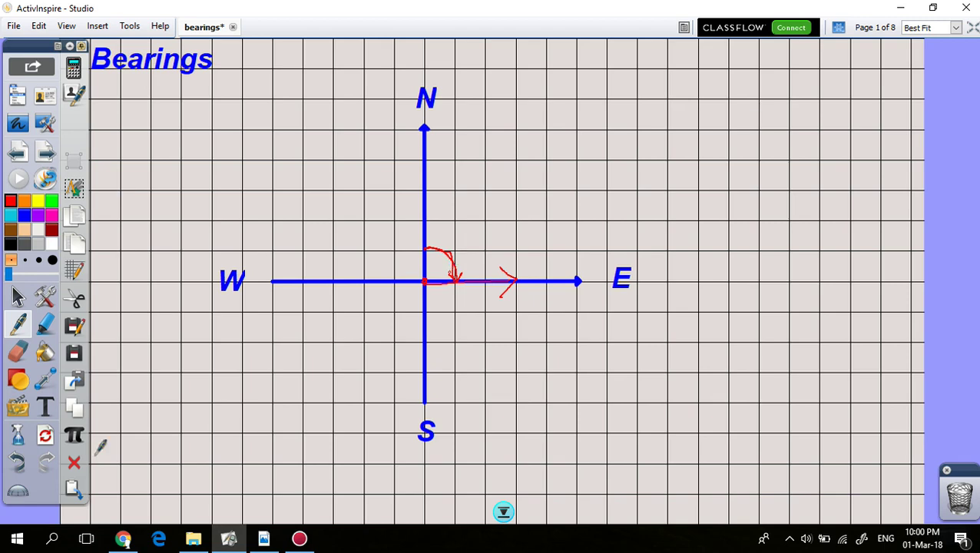
pyautogui.click(23, 461)
pyautogui.click(26, 459)
pyautogui.click(27, 459)
pyautogui.click(28, 457)
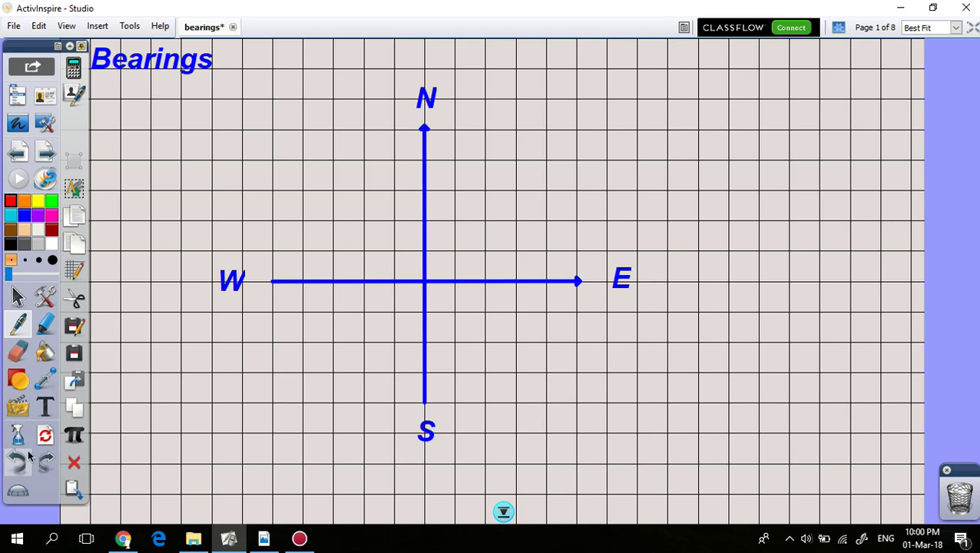
pyautogui.moveTo(424, 282)
pyautogui.mouseDown()
pyautogui.moveTo(423, 355)
pyautogui.moveTo(431, 351)
pyautogui.mouseUp()
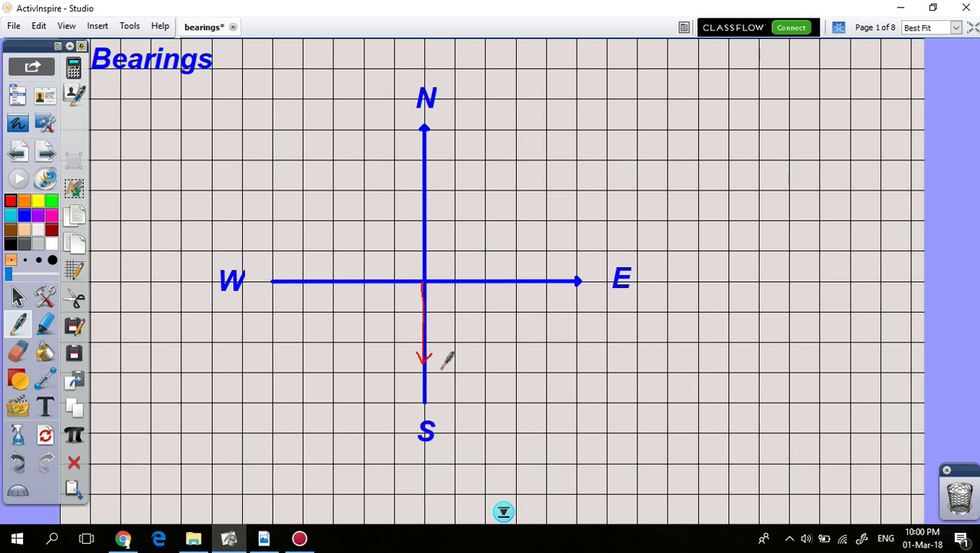
pyautogui.moveTo(428, 257); pyautogui.dragTo(435, 300)
pyautogui.click(23, 469)
pyautogui.click(22, 467)
pyautogui.click(25, 465)
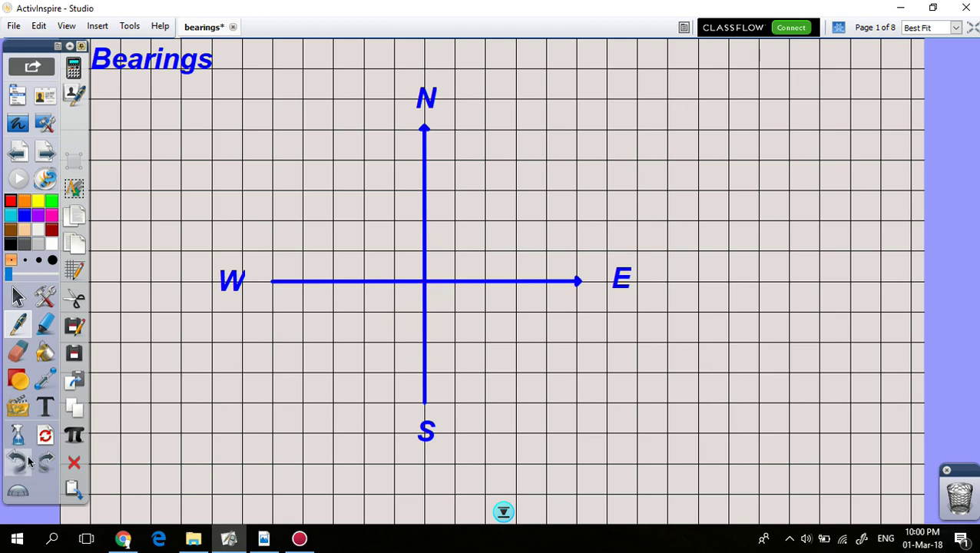
pyautogui.moveTo(424, 282)
pyautogui.mouseDown()
pyautogui.moveTo(351, 282)
pyautogui.moveTo(358, 287)
pyautogui.mouseUp()
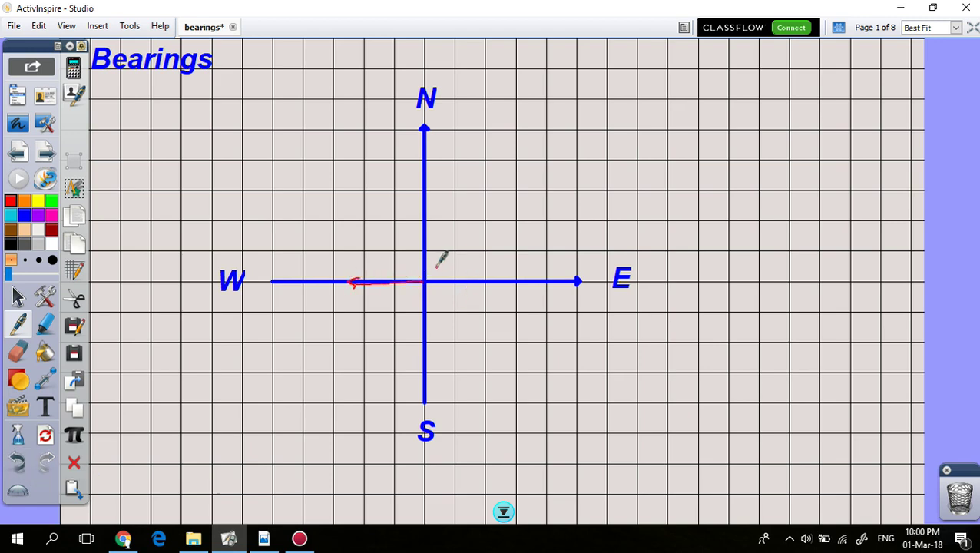
pyautogui.moveTo(424, 257)
pyautogui.mouseDown()
pyautogui.moveTo(441, 305)
pyautogui.moveTo(404, 308)
pyautogui.moveTo(396, 286)
pyautogui.moveTo(393, 298)
pyautogui.moveTo(398, 283)
pyautogui.moveTo(450, 323)
pyautogui.moveTo(476, 316)
pyautogui.mouseUp()
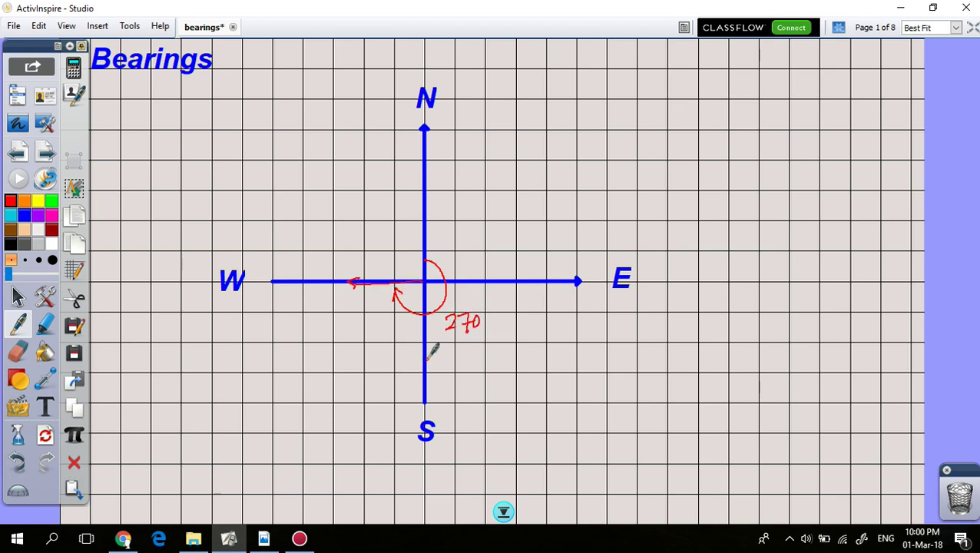
pyautogui.click(21, 461)
pyautogui.click(21, 460)
pyautogui.click(21, 461)
pyautogui.click(21, 461)
pyautogui.click(21, 461)
pyautogui.click(21, 461)
pyautogui.click(21, 461)
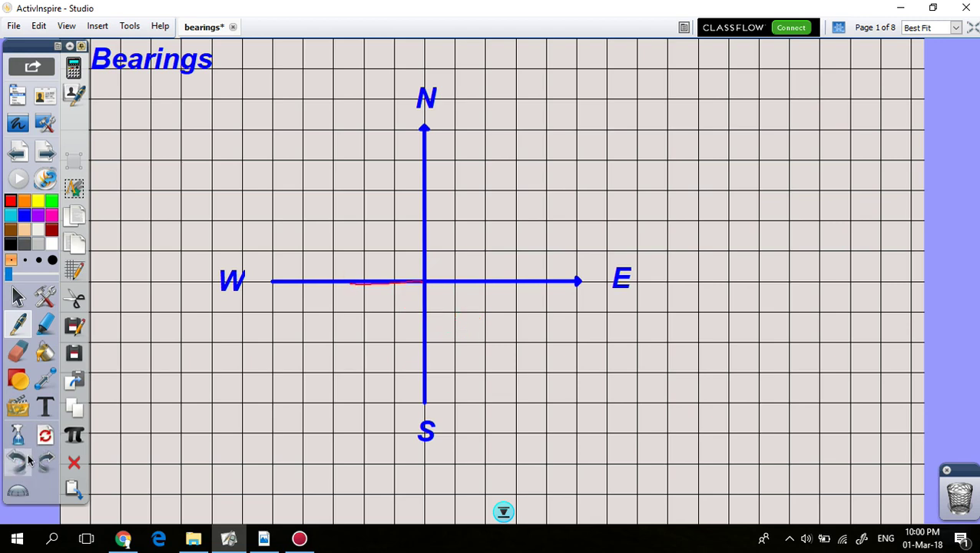
pyautogui.click(18, 460)
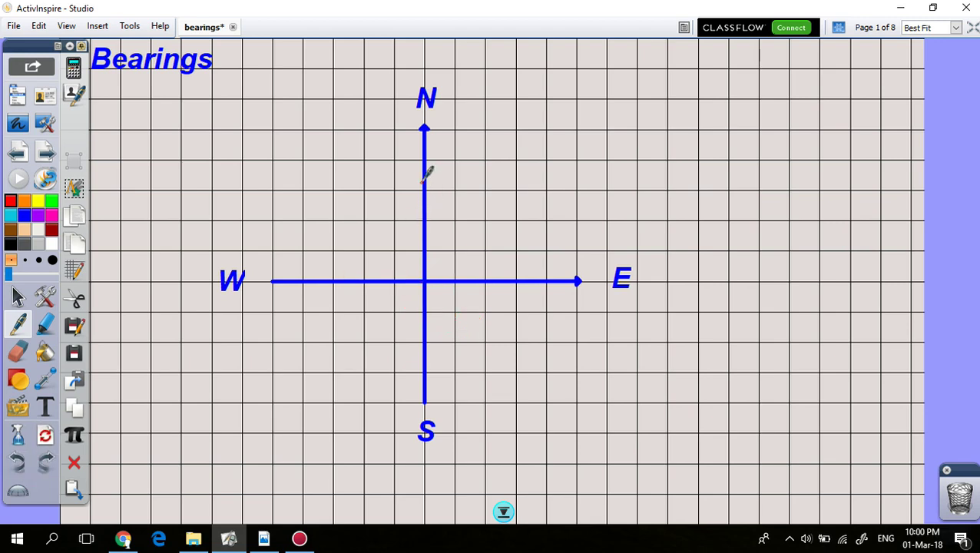
# - Add a red North arrowhead and handwrite 000, 090, 180 and 270 beside the N, E, S, W arms
pyautogui.moveTo(420, 186); pyautogui.dragTo(459, 176)
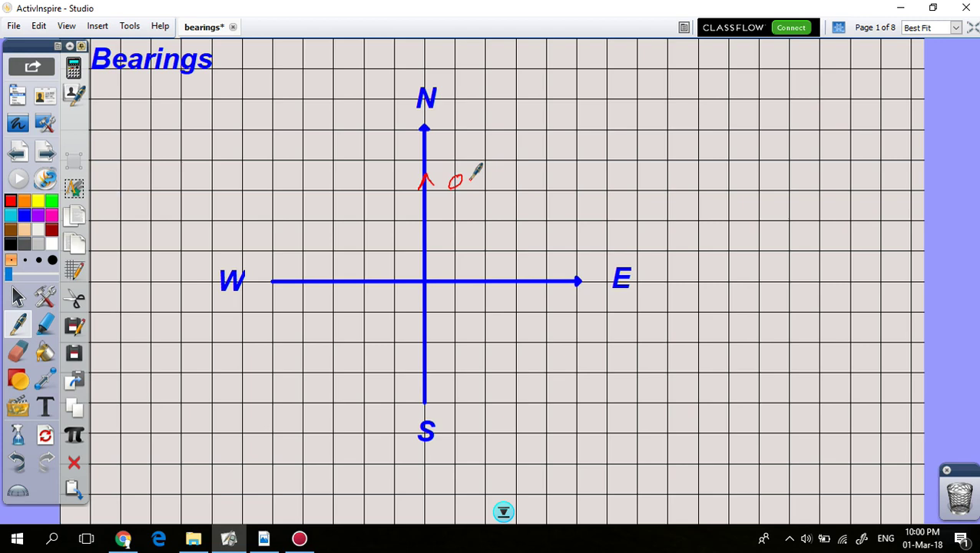
pyautogui.moveTo(476, 177); pyautogui.dragTo(492, 176)
pyautogui.moveTo(581, 248)
pyautogui.mouseDown()
pyautogui.moveTo(596, 244)
pyautogui.moveTo(597, 257)
pyautogui.moveTo(606, 249)
pyautogui.mouseUp()
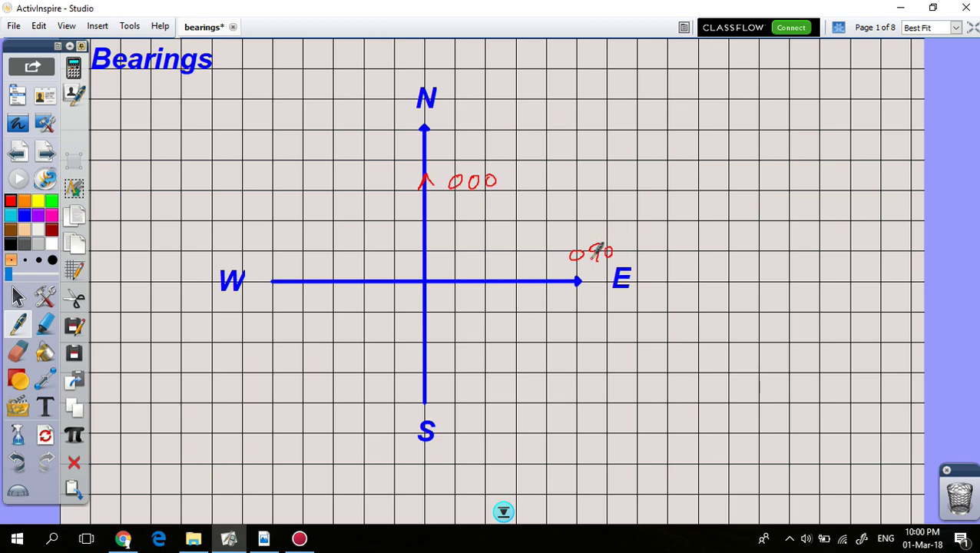
pyautogui.moveTo(452, 384); pyautogui.dragTo(452, 403)
pyautogui.moveTo(468, 383)
pyautogui.mouseDown()
pyautogui.moveTo(466, 391)
pyautogui.moveTo(474, 385)
pyautogui.mouseUp()
pyautogui.moveTo(282, 258)
pyautogui.mouseDown()
pyautogui.moveTo(293, 268)
pyautogui.moveTo(309, 254)
pyautogui.moveTo(301, 270)
pyautogui.moveTo(313, 256)
pyautogui.mouseUp()
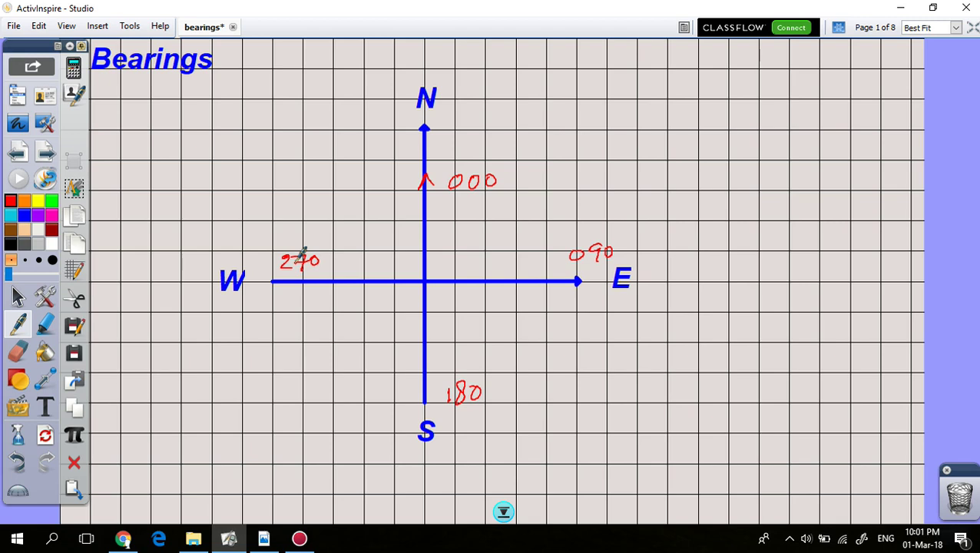
# - On page 2, draw a connector line north-east from the compass centre and add a protractor
pyautogui.click(42, 153)
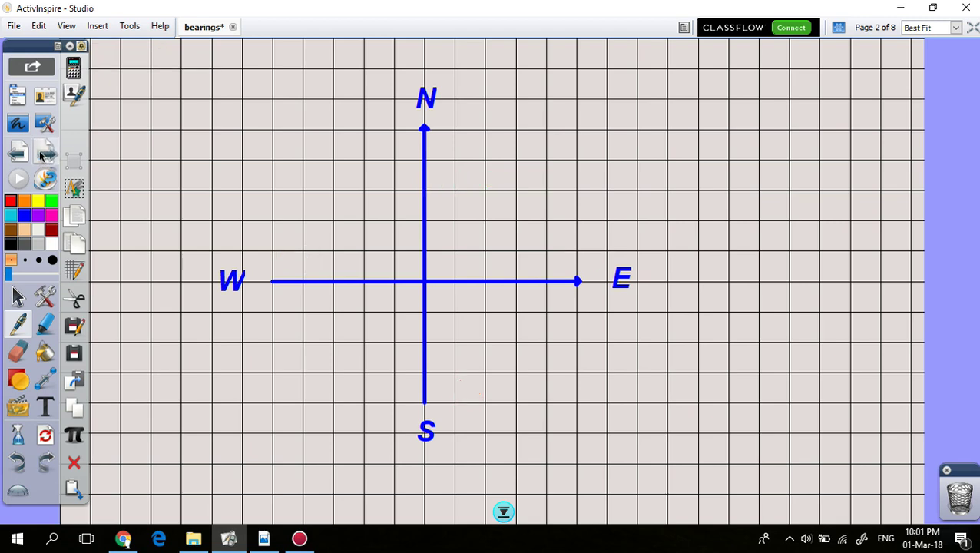
pyautogui.click(44, 384)
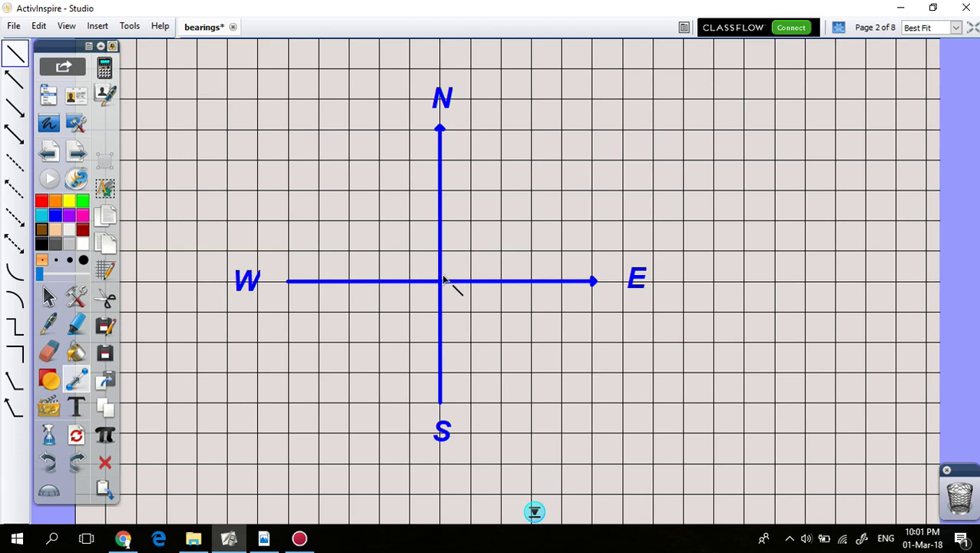
pyautogui.moveTo(442, 281); pyautogui.dragTo(583, 198)
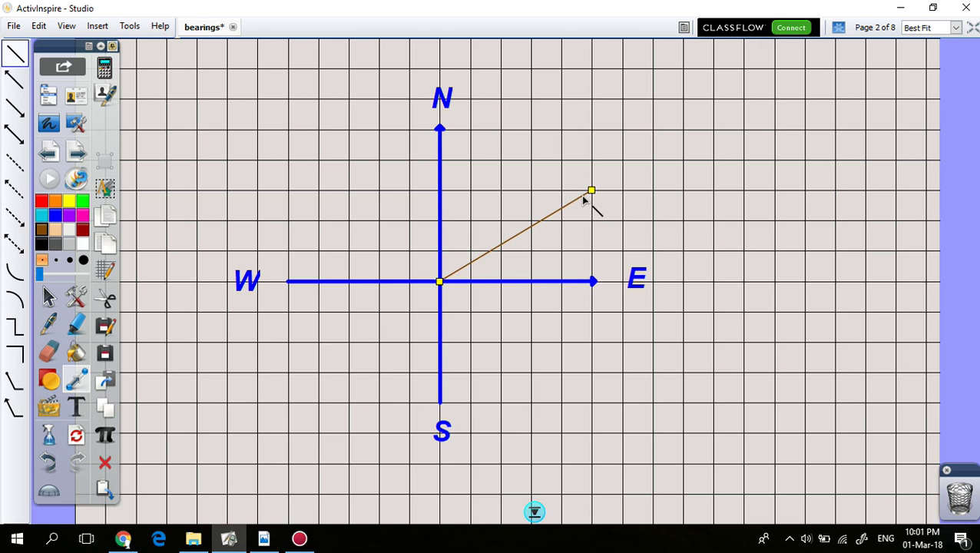
pyautogui.click(45, 492)
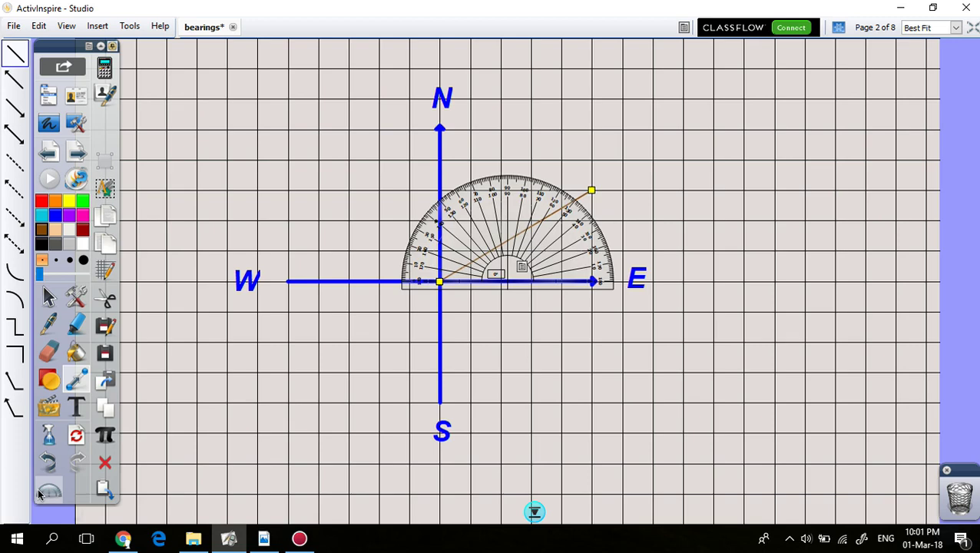
# - Rotate the protractor about 50° and centre it on the compass crossing, then pick purple pen ink
pyautogui.moveTo(476, 215); pyautogui.dragTo(565, 237)
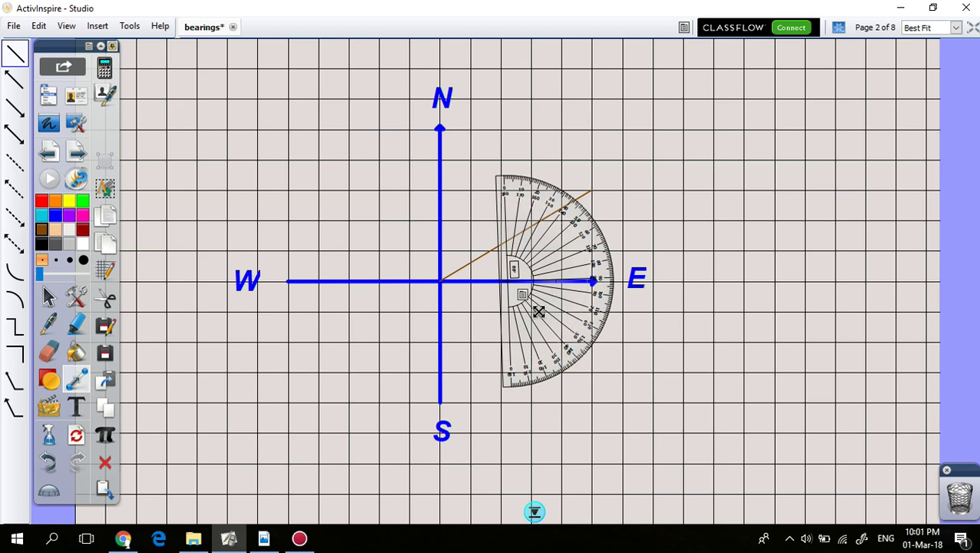
pyautogui.moveTo(531, 313); pyautogui.dragTo(467, 344)
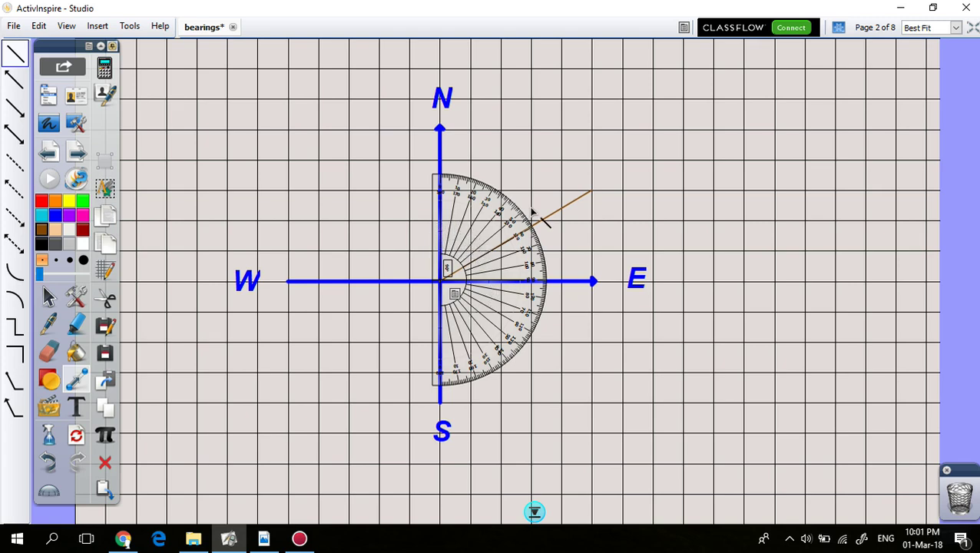
pyautogui.click(69, 215)
pyautogui.click(48, 322)
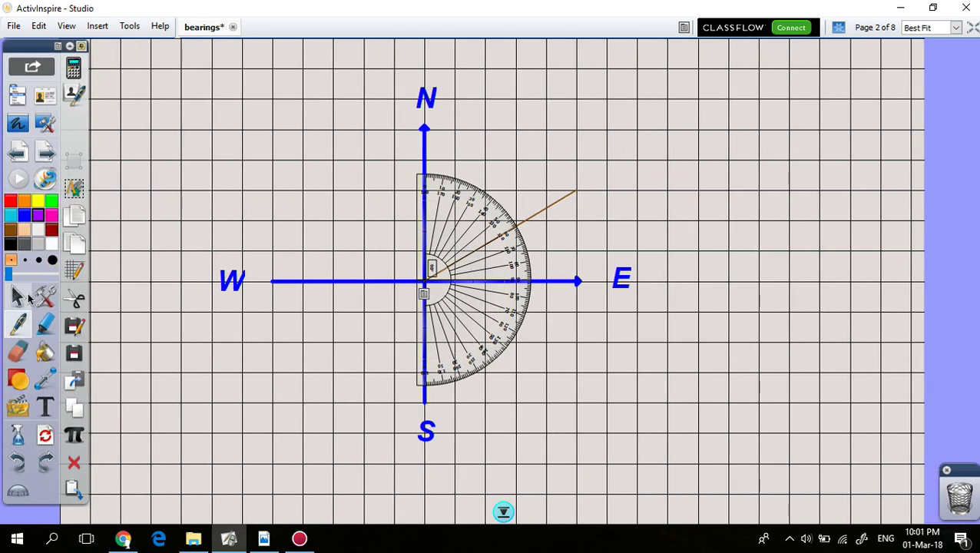
# - With a thicker pen, handwrite 060° above the north-east line and remove the protractor
pyautogui.click(25, 260)
pyautogui.moveTo(487, 152)
pyautogui.mouseDown()
pyautogui.moveTo(486, 166)
pyautogui.moveTo(488, 154)
pyautogui.moveTo(529, 141)
pyautogui.moveTo(542, 120)
pyautogui.mouseUp()
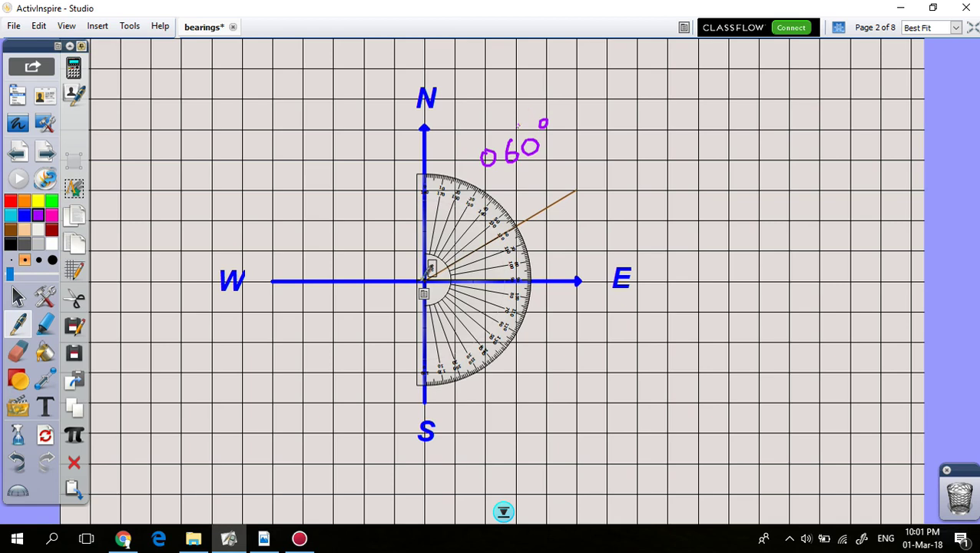
pyautogui.click(423, 294)
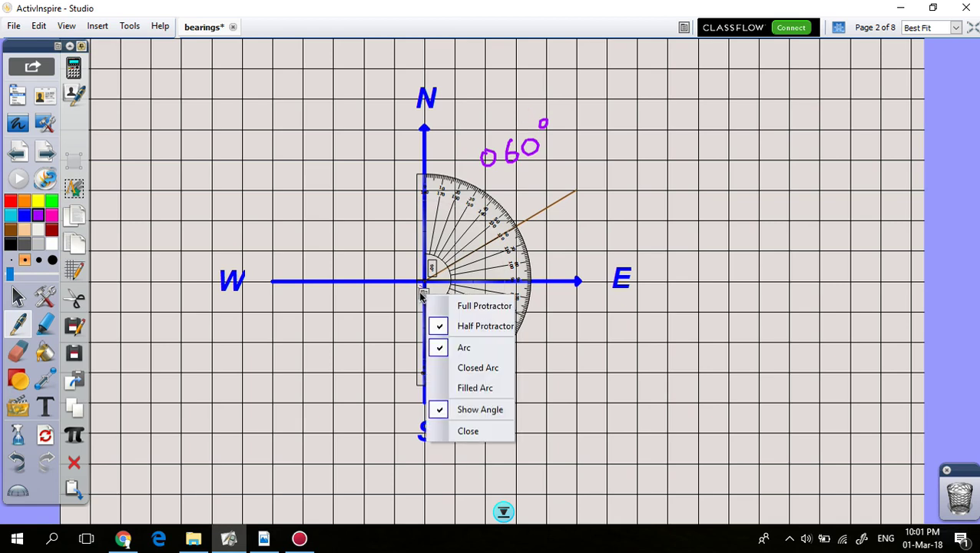
pyautogui.click(483, 431)
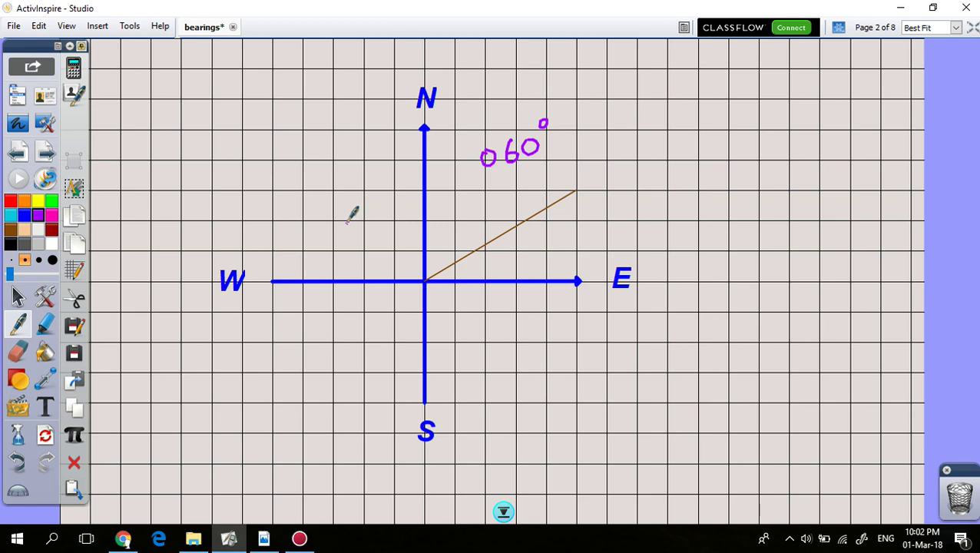
# - Go to page 3 of 8, showing compass crosses at A and B
pyautogui.click(40, 153)
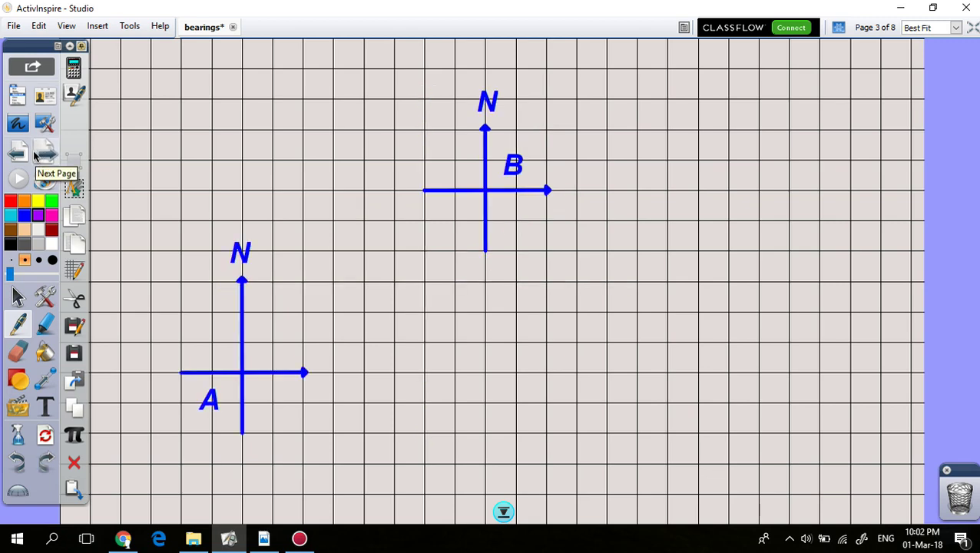
# - Draw a straight purple line from the centre of A to the centre of B
pyautogui.click(42, 380)
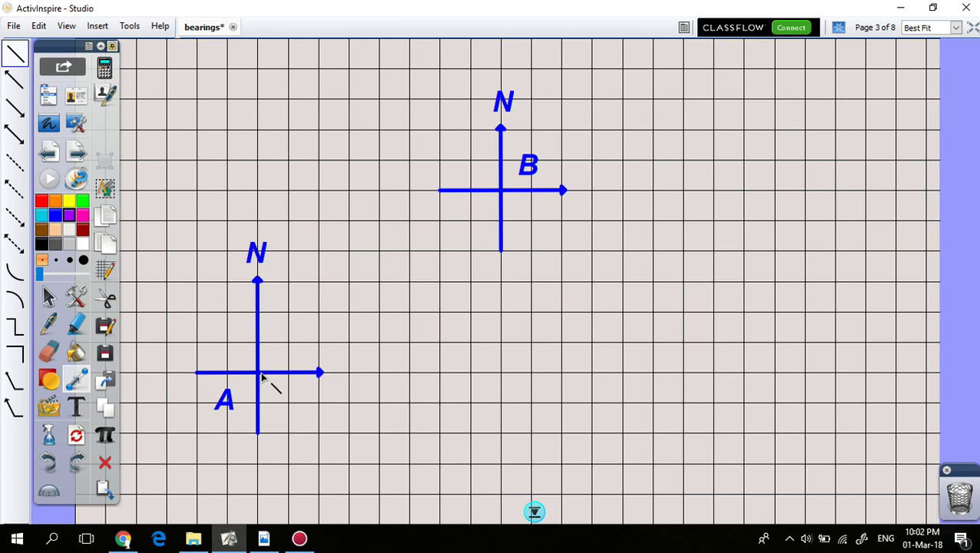
pyautogui.moveTo(260, 377)
pyautogui.mouseDown()
pyautogui.moveTo(270, 381)
pyautogui.moveTo(286, 355)
pyautogui.moveTo(431, 237)
pyautogui.moveTo(493, 204)
pyautogui.mouseUp()
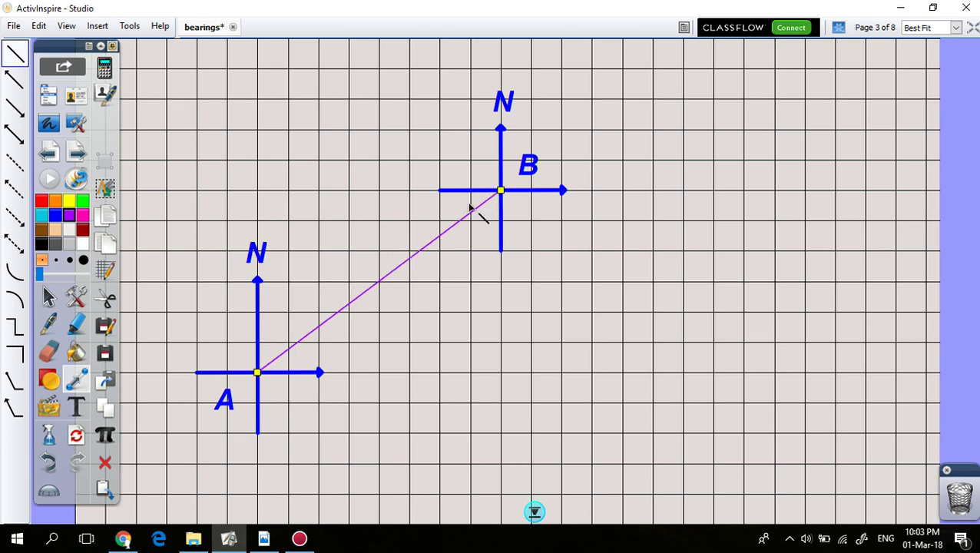
pyautogui.click(48, 324)
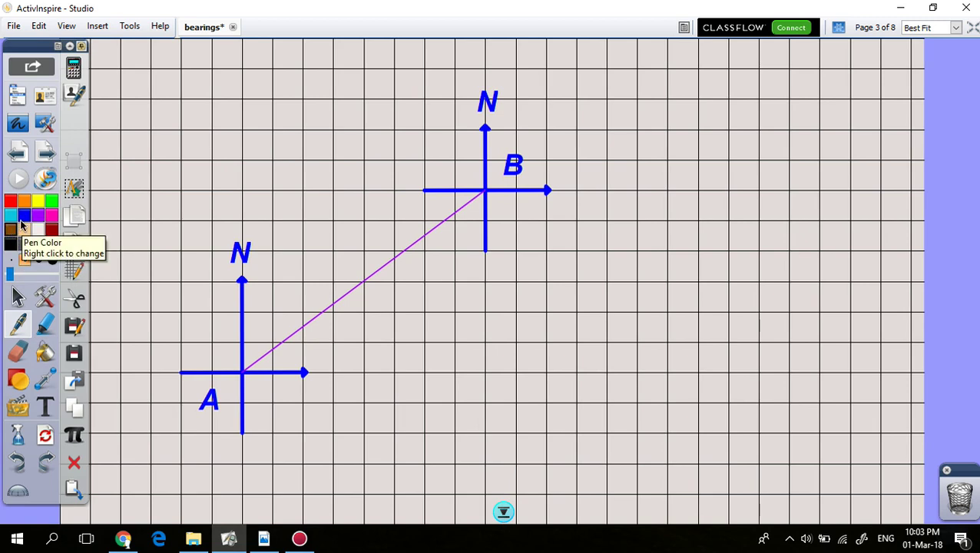
# - Draw a brown arc at A from north to line AB, measure it with a protractor, then remove it
pyautogui.moveTo(243, 323)
pyautogui.mouseDown()
pyautogui.moveTo(264, 326)
pyautogui.moveTo(269, 350)
pyautogui.mouseUp()
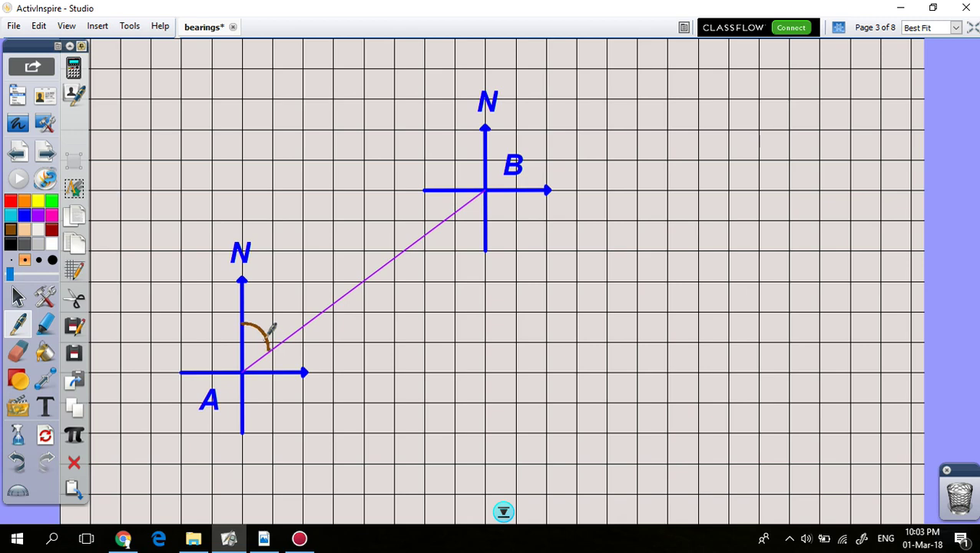
pyautogui.click(17, 492)
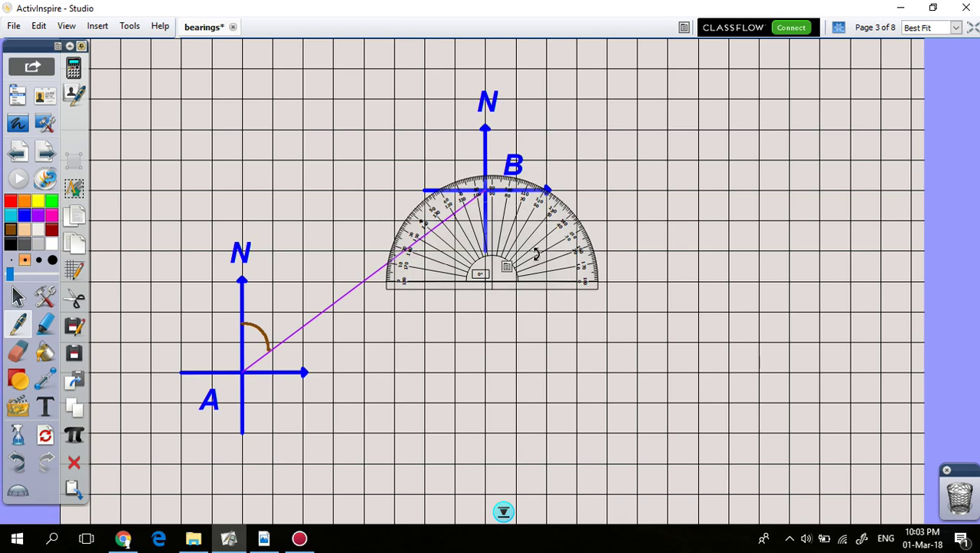
pyautogui.moveTo(535, 255); pyautogui.dragTo(516, 341)
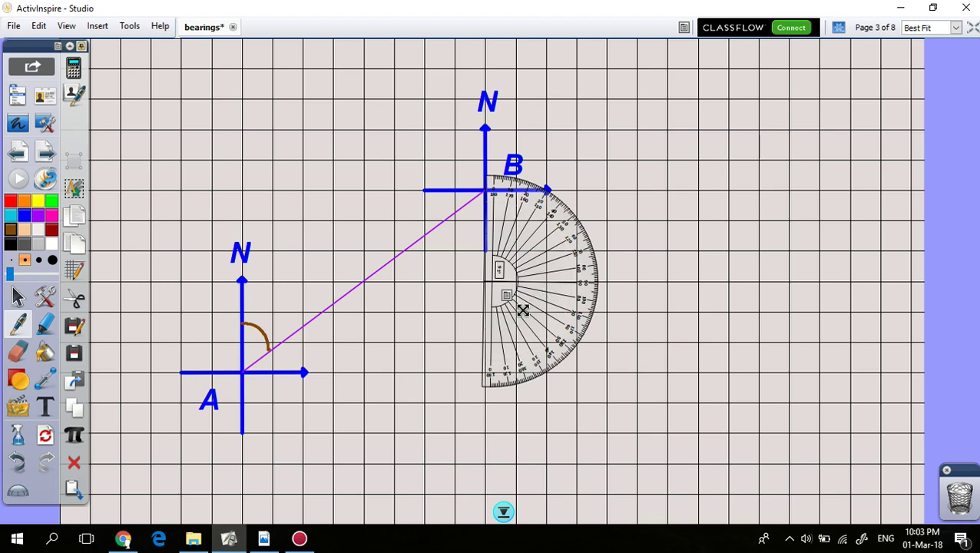
pyautogui.moveTo(511, 311); pyautogui.dragTo(272, 400)
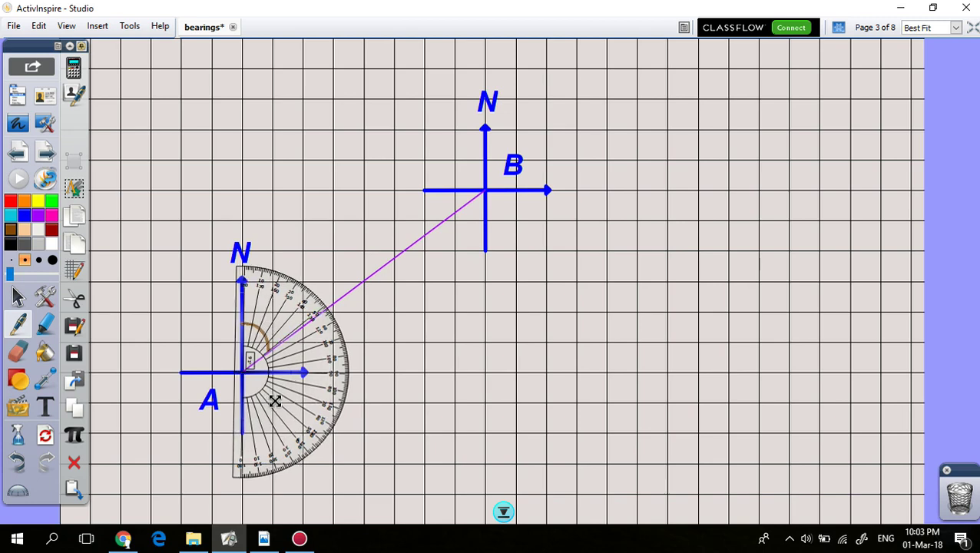
pyautogui.moveTo(274, 400); pyautogui.dragTo(277, 400)
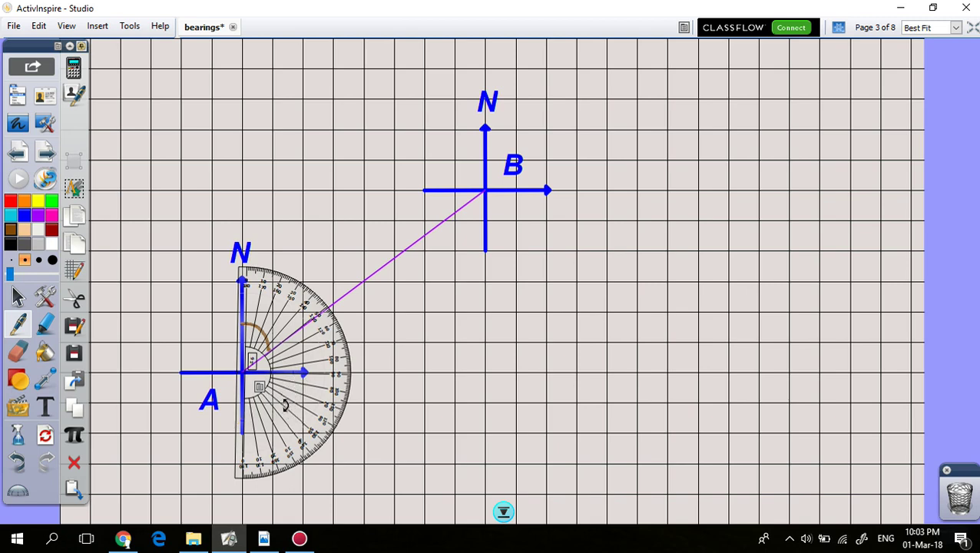
pyautogui.click(259, 386)
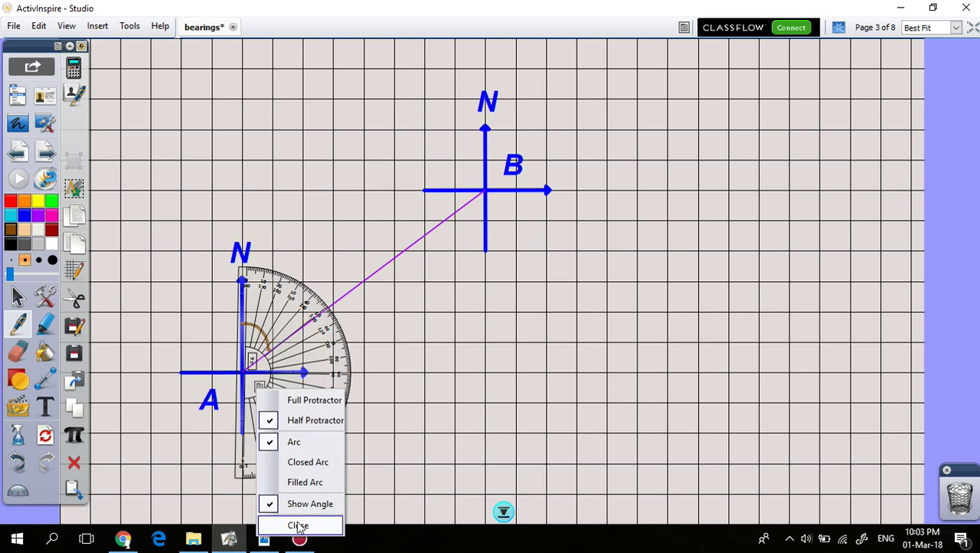
pyautogui.click(298, 525)
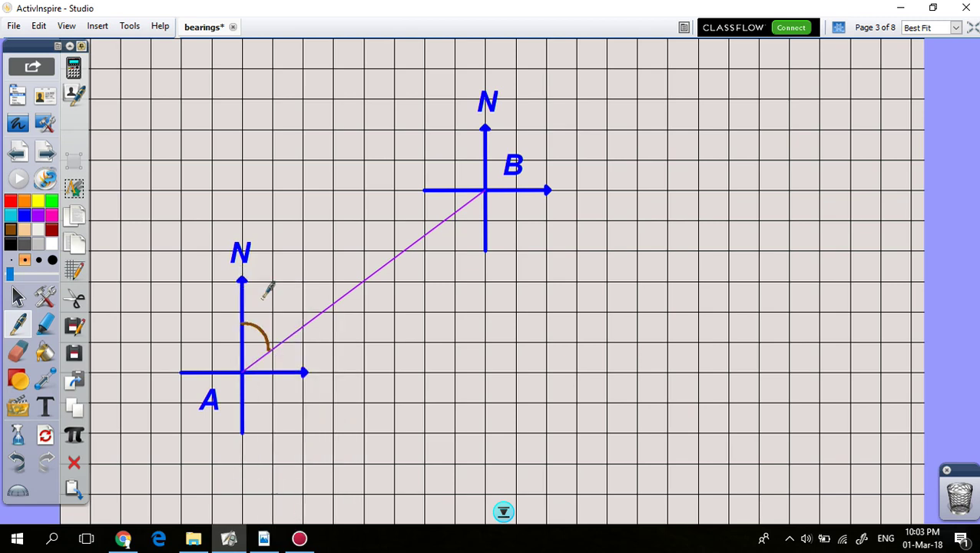
# - Write 50° at A, draw a brown arc at B, and add a magenta arrowed arc labelled 50°
pyautogui.moveTo(261, 295)
pyautogui.mouseDown()
pyautogui.moveTo(260, 307)
pyautogui.moveTo(282, 287)
pyautogui.mouseUp()
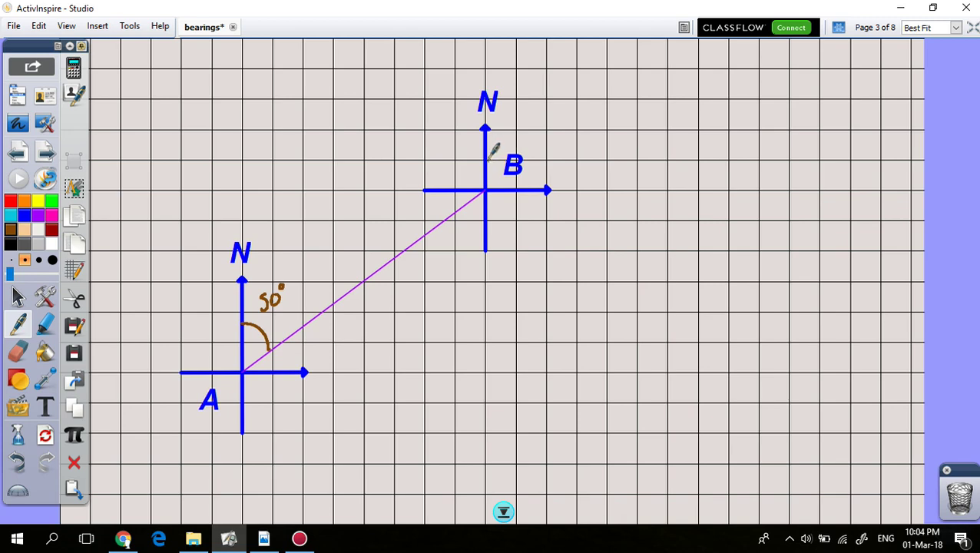
pyautogui.moveTo(488, 156)
pyautogui.mouseDown()
pyautogui.moveTo(505, 184)
pyautogui.moveTo(495, 213)
pyautogui.moveTo(448, 223)
pyautogui.moveTo(456, 218)
pyautogui.mouseUp()
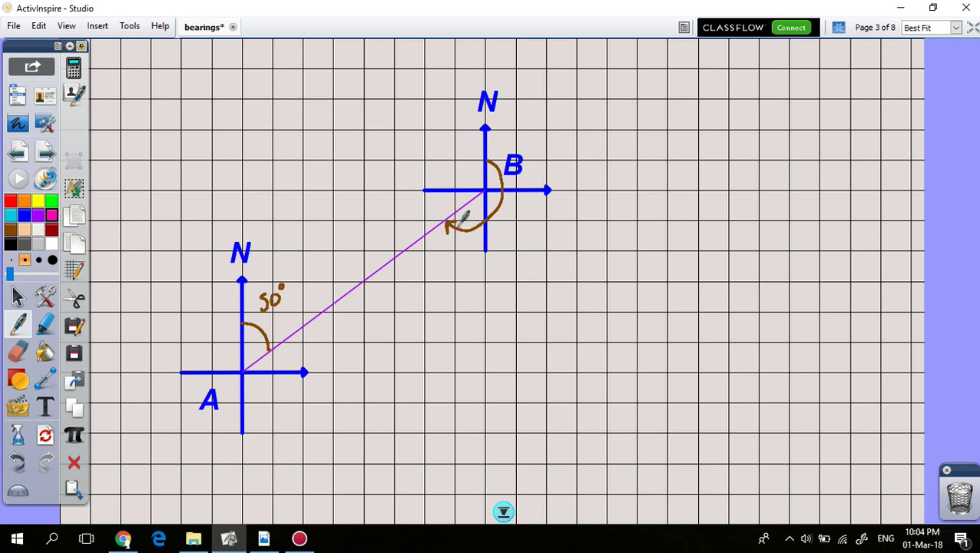
pyautogui.moveTo(445, 223); pyautogui.dragTo(482, 239)
pyautogui.moveTo(427, 251)
pyautogui.mouseDown()
pyautogui.moveTo(443, 253)
pyautogui.moveTo(429, 268)
pyautogui.moveTo(462, 249)
pyautogui.mouseUp()
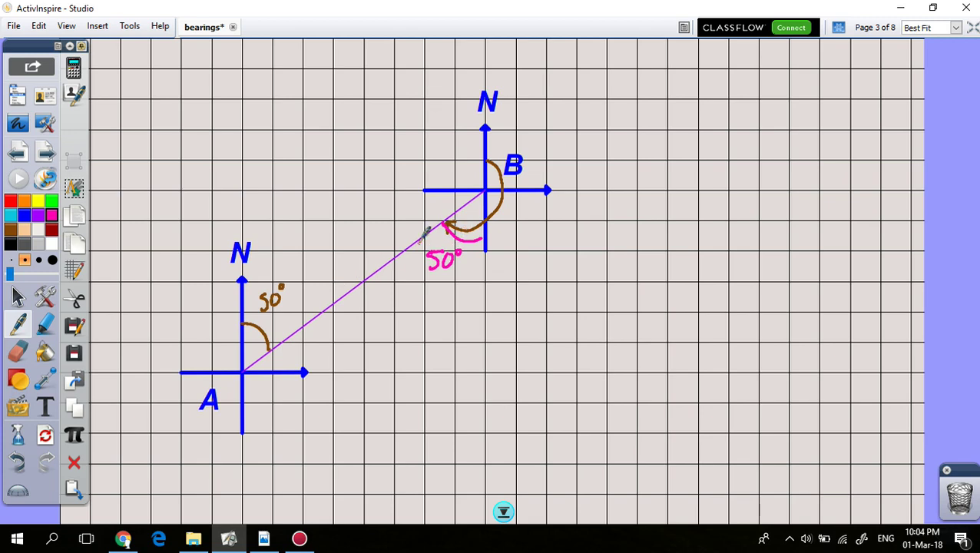
# - In red, draw a north-to-south arc at B and write 180°, 230° and 'A from B'
pyautogui.click(16, 198)
pyautogui.moveTo(489, 153)
pyautogui.mouseDown()
pyautogui.moveTo(506, 202)
pyautogui.moveTo(493, 224)
pyautogui.mouseUp()
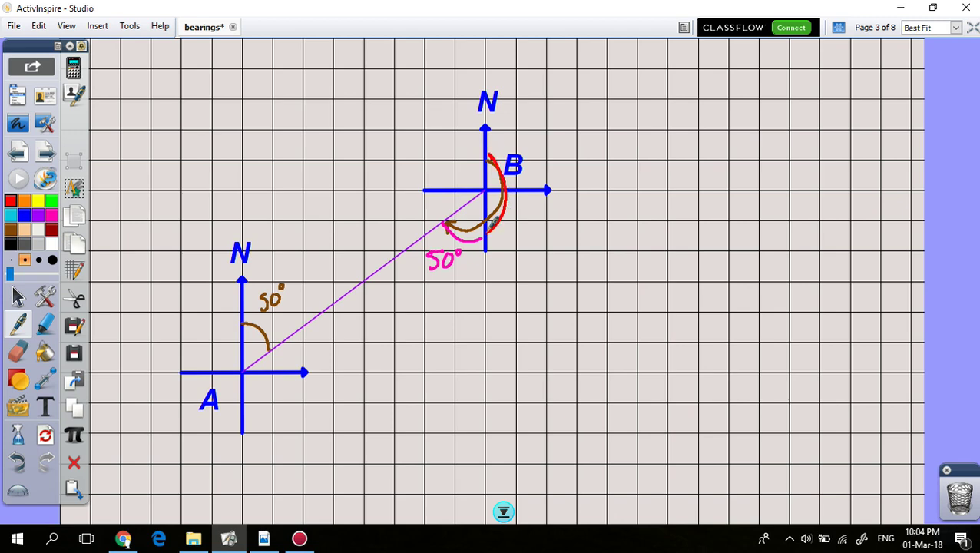
pyautogui.moveTo(532, 198)
pyautogui.mouseDown()
pyautogui.moveTo(528, 217)
pyautogui.moveTo(570, 189)
pyautogui.mouseUp()
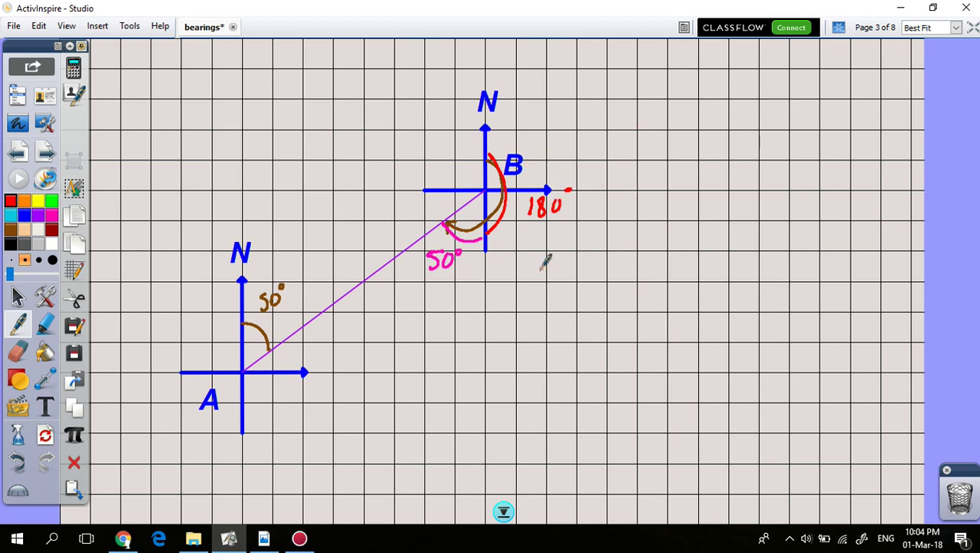
pyautogui.moveTo(536, 265)
pyautogui.mouseDown()
pyautogui.moveTo(590, 253)
pyautogui.moveTo(579, 251)
pyautogui.mouseUp()
pyautogui.moveTo(587, 240); pyautogui.dragTo(586, 242)
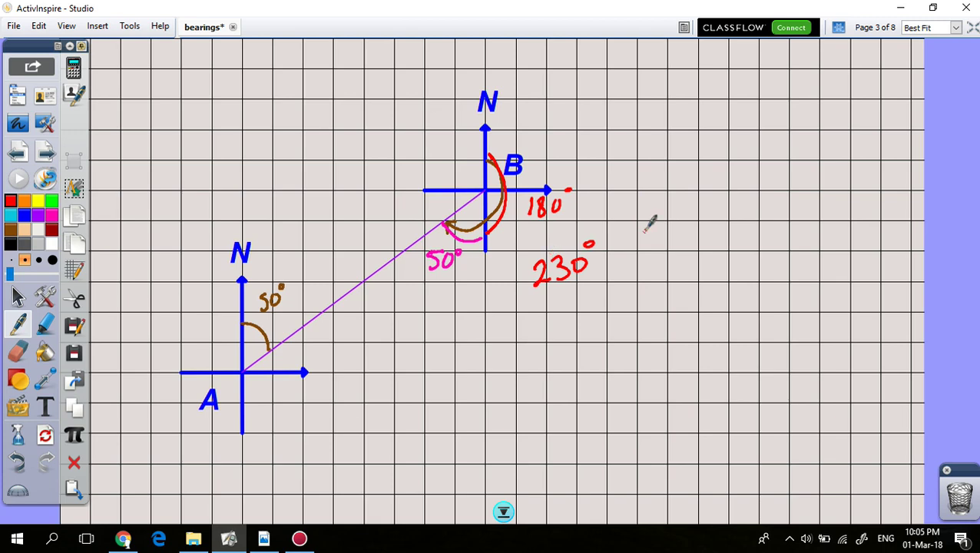
pyautogui.moveTo(628, 270)
pyautogui.mouseDown()
pyautogui.moveTo(642, 235)
pyautogui.moveTo(644, 250)
pyautogui.moveTo(663, 225)
pyautogui.moveTo(666, 271)
pyautogui.moveTo(670, 247)
pyautogui.moveTo(735, 214)
pyautogui.mouseUp()
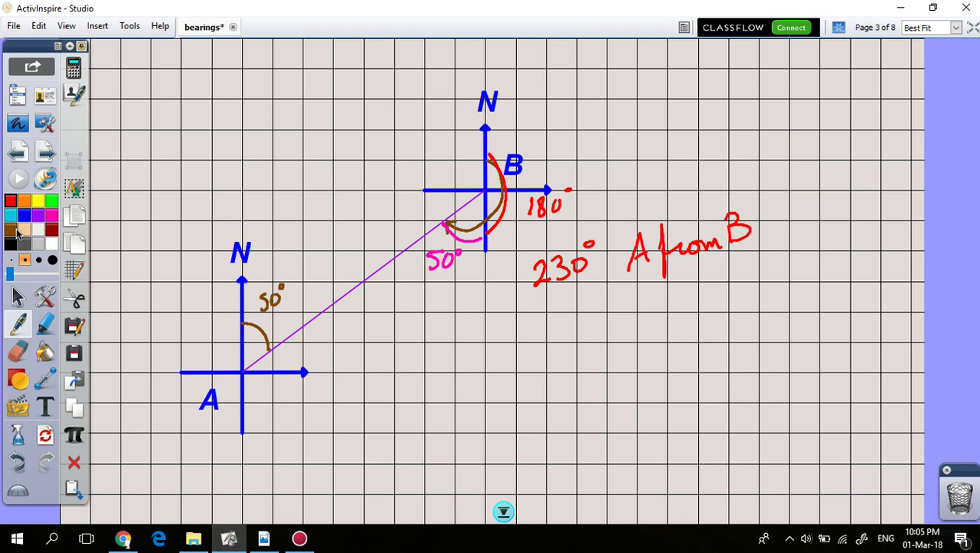